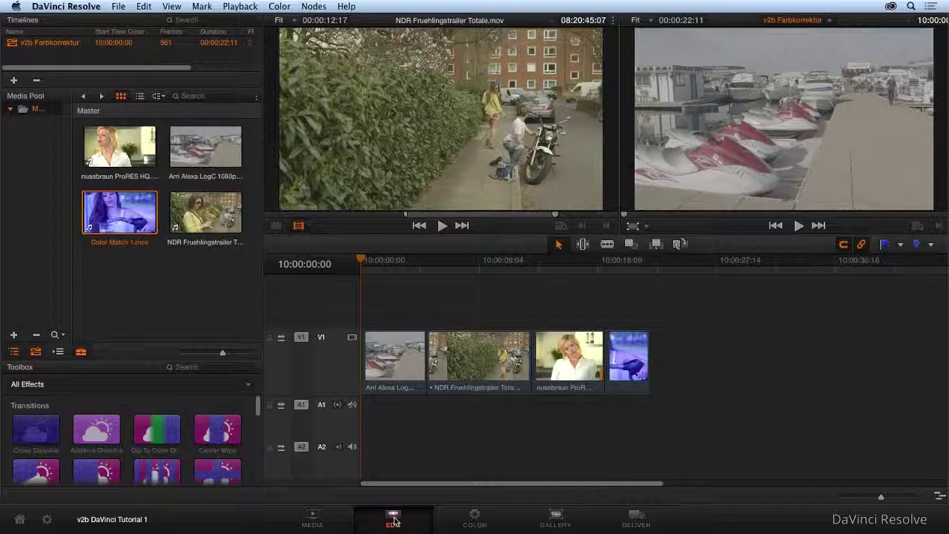
Switch from the Edit page to the Color page for the 'v2b Farbkorrektur' timeline.
left_click(485, 518)
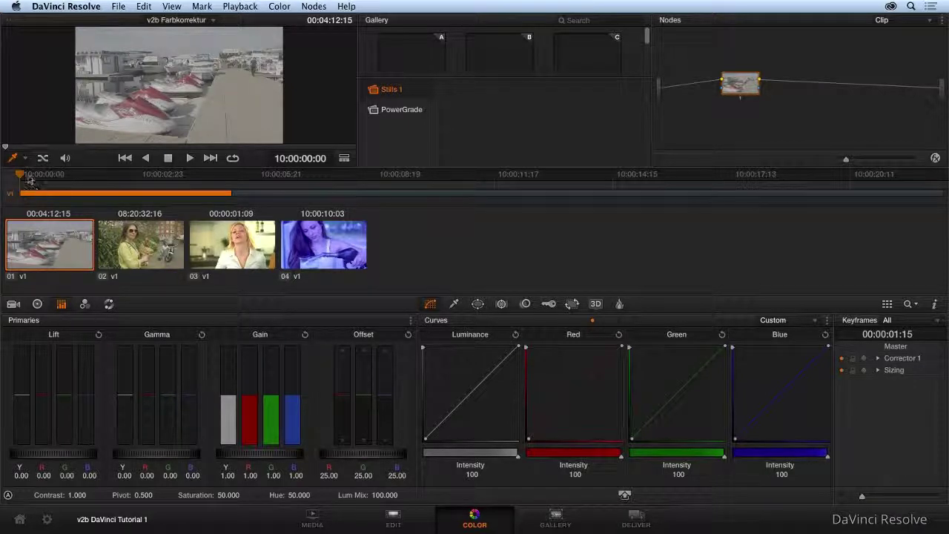
Select the flowers and interview clip thumbnails, then jump through clips 1–4 in the mini timeline, ending on clip 04.
left_click(286, 191)
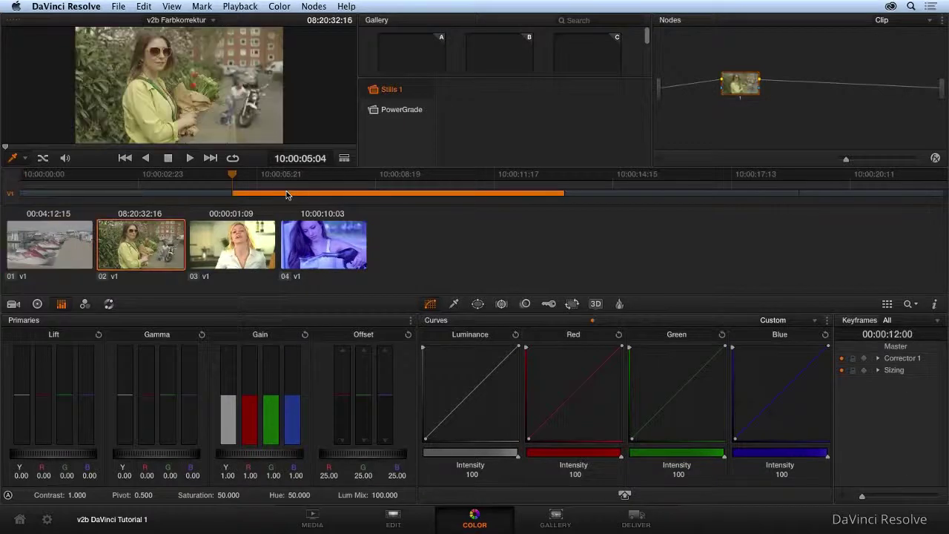
left_click(657, 191)
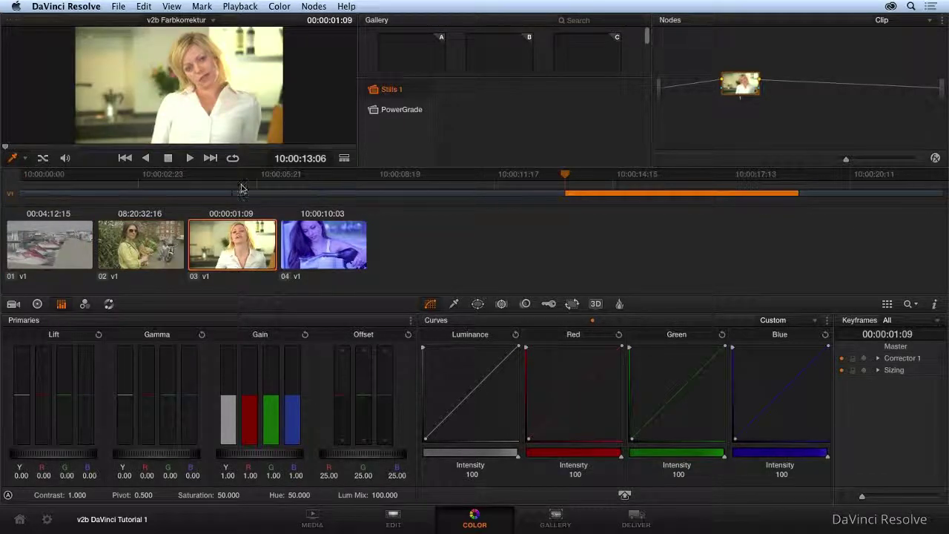
left_click(169, 194)
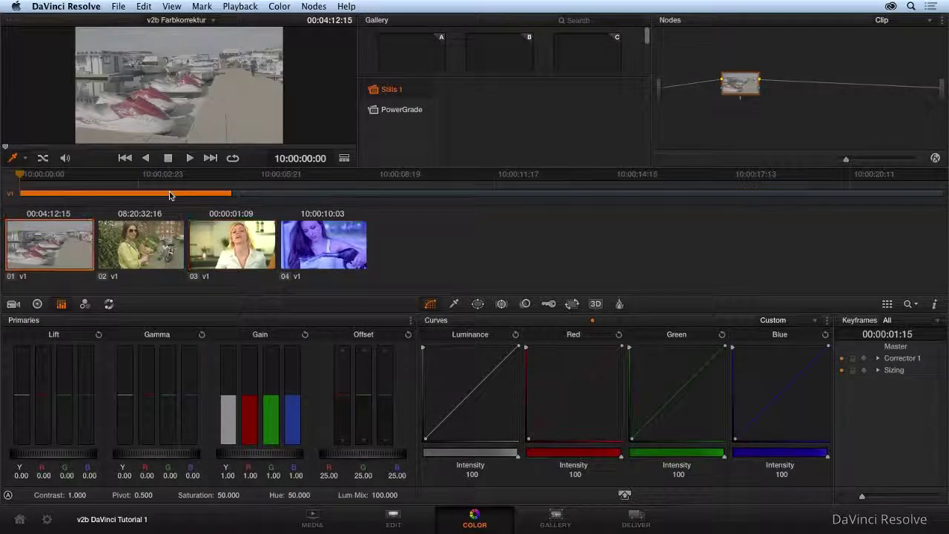
left_click(279, 190)
left_click(639, 195)
left_click(847, 194)
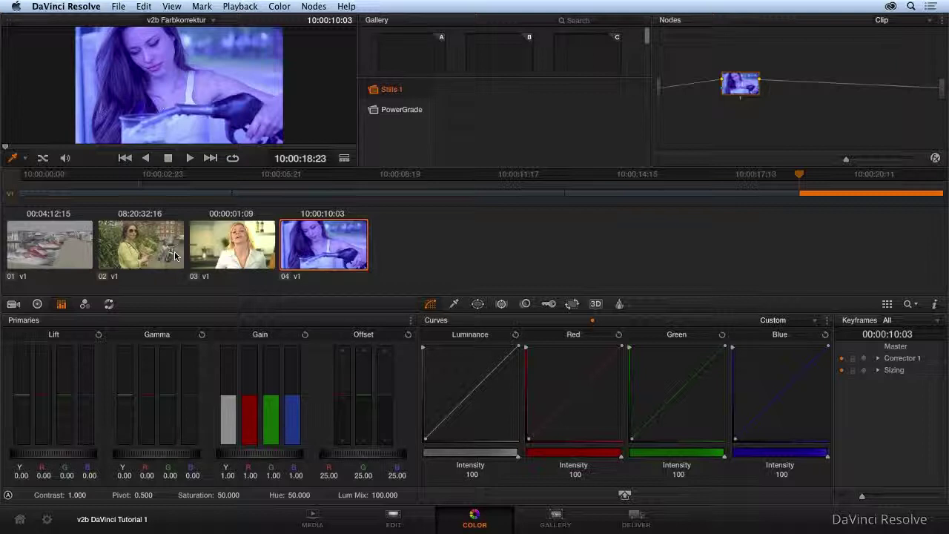
Scrub the playhead back along the mini-timeline ruler to an earlier frame.
mouse_move(799, 175)
left_mouse_down()
mouse_move(849, 176)
mouse_move(138, 198)
mouse_move(712, 198)
mouse_move(473, 199)
left_mouse_up()
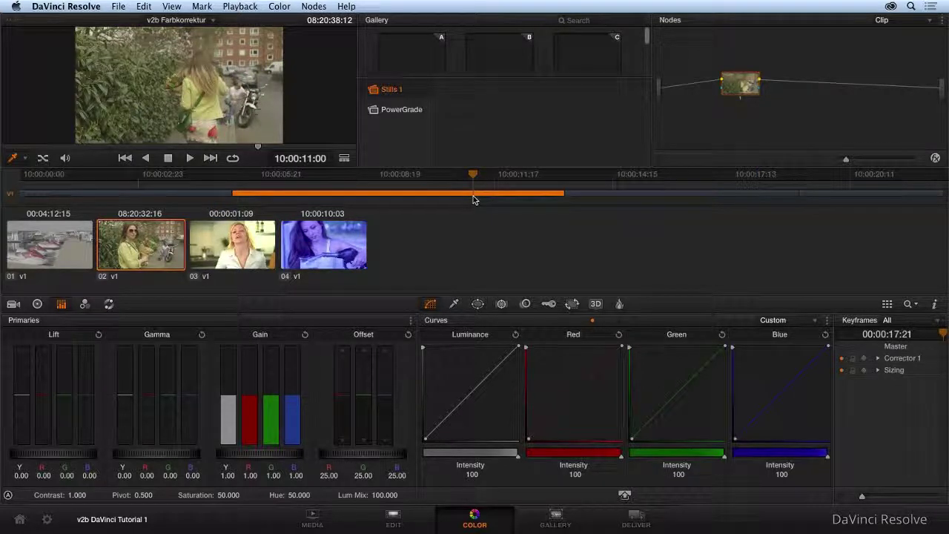
Return to the timeline start with Home, then step clips forward, forward, back, forward to the blonde interview.
key("Home")
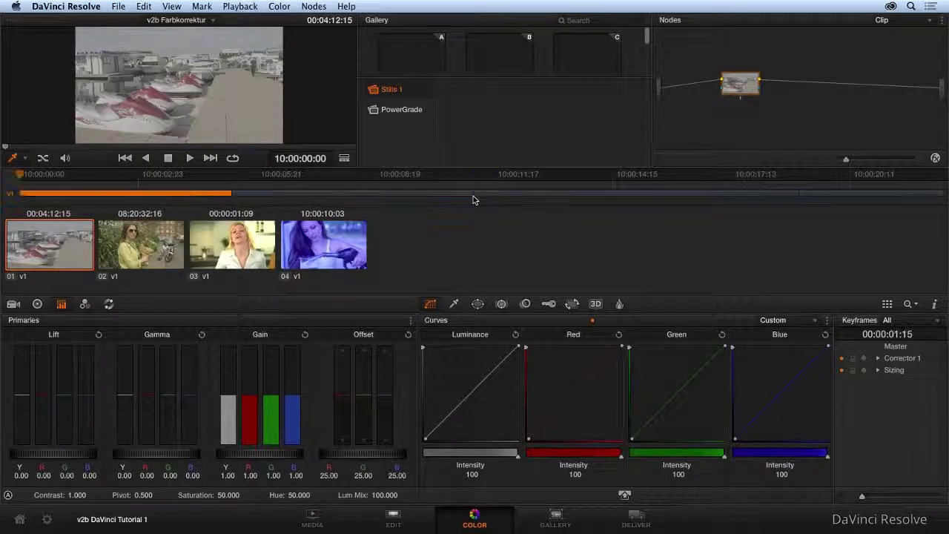
key("Down")
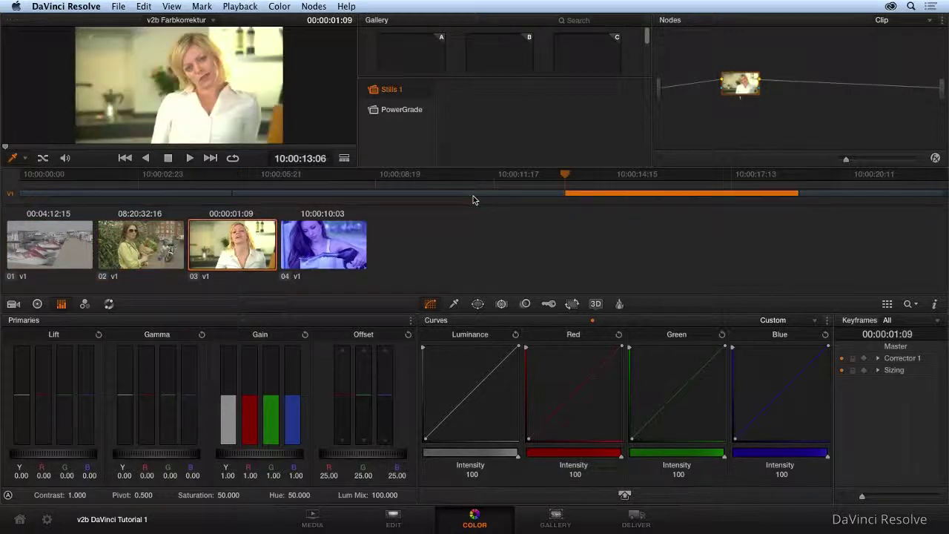
key("Down")
key("Up")
key("Up")
key("Up")
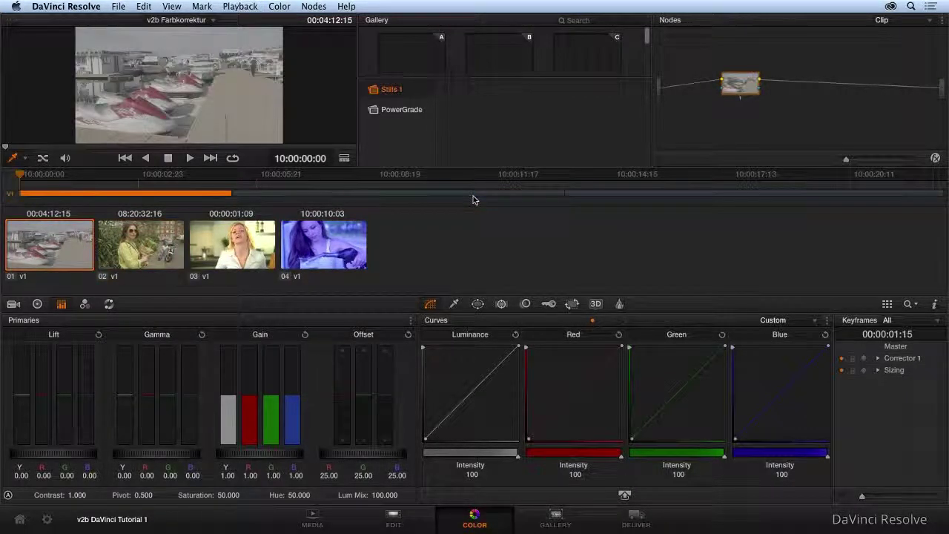
key("Down")
key("Down")
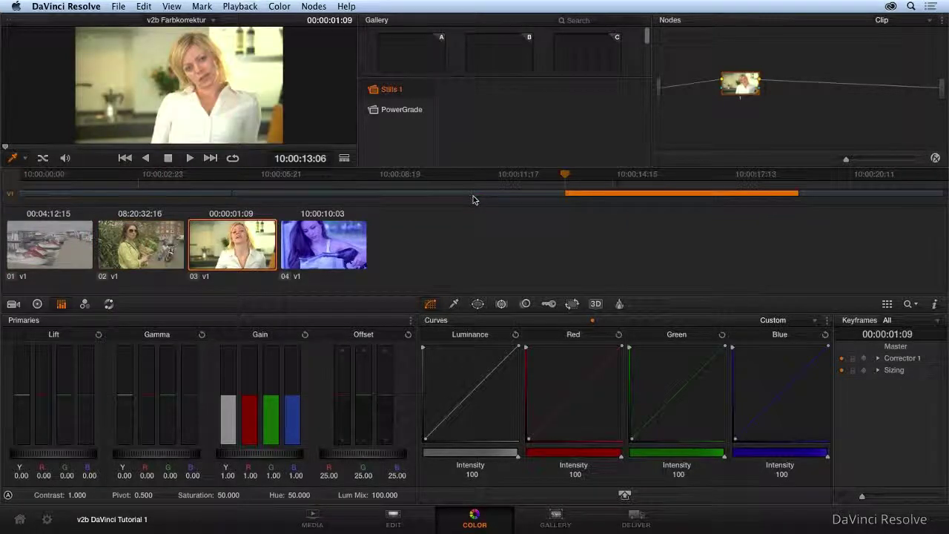